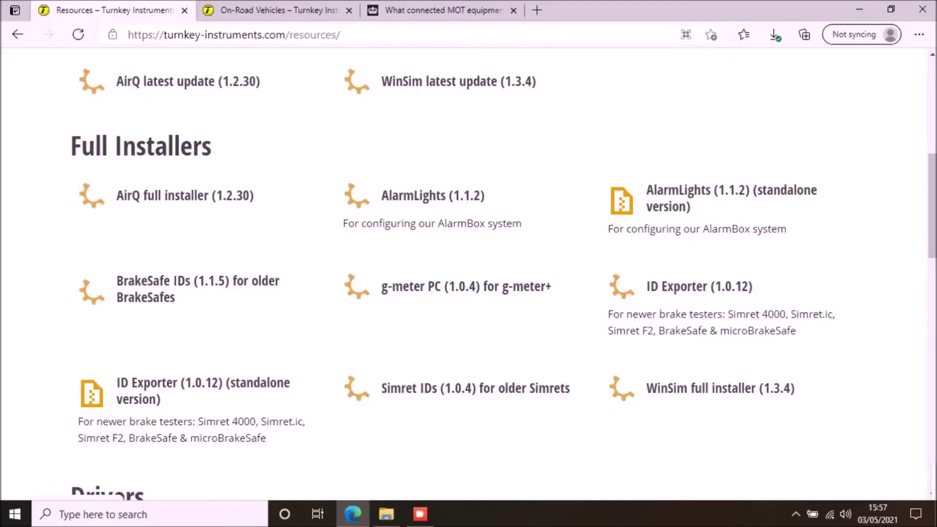
Step: Examine the software updates, full installers and drivers offered on the Turnkey Instruments Resources page
scroll(469, 273, up, 6)
scroll(469, 273, down, 1)
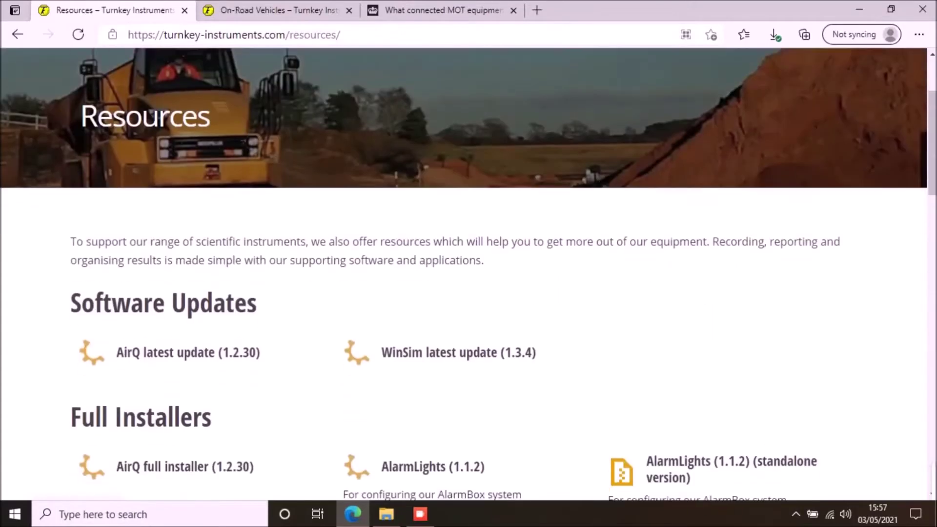
scroll(550, 289, down, 5)
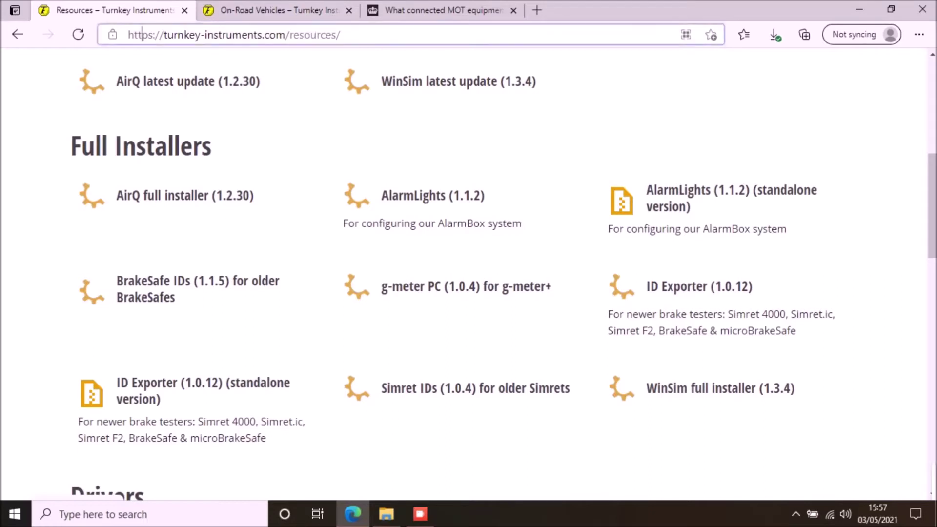
drag(140, 35, 340, 35)
click(341, 34)
triple_click(141, 146)
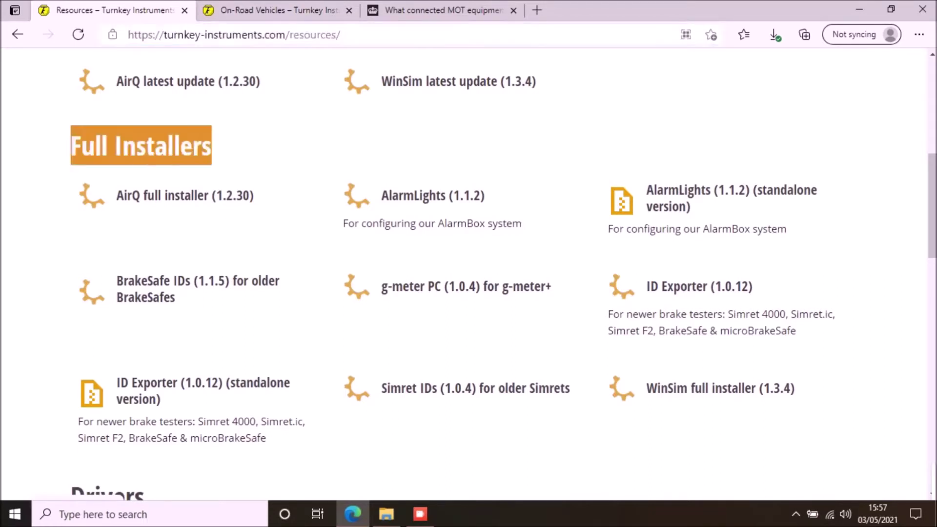
scroll(469, 274, down, 3)
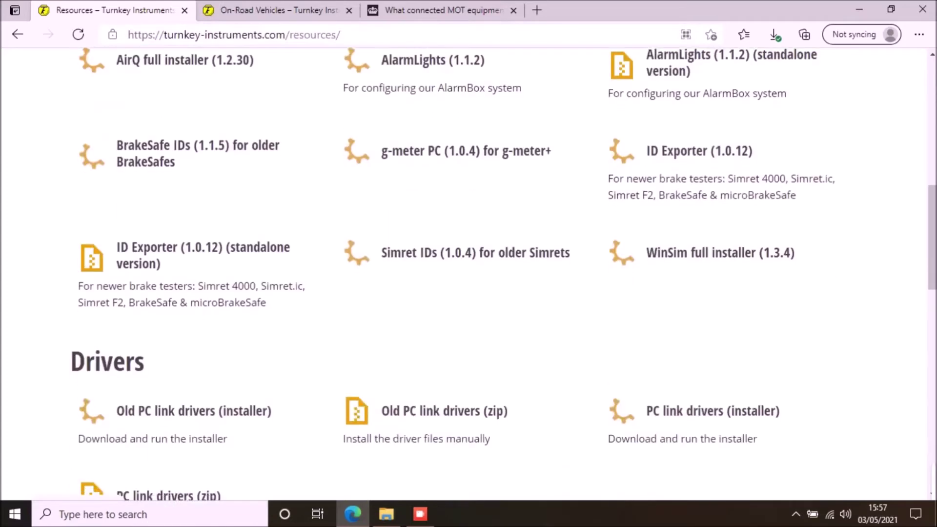
scroll(469, 273, up, 3)
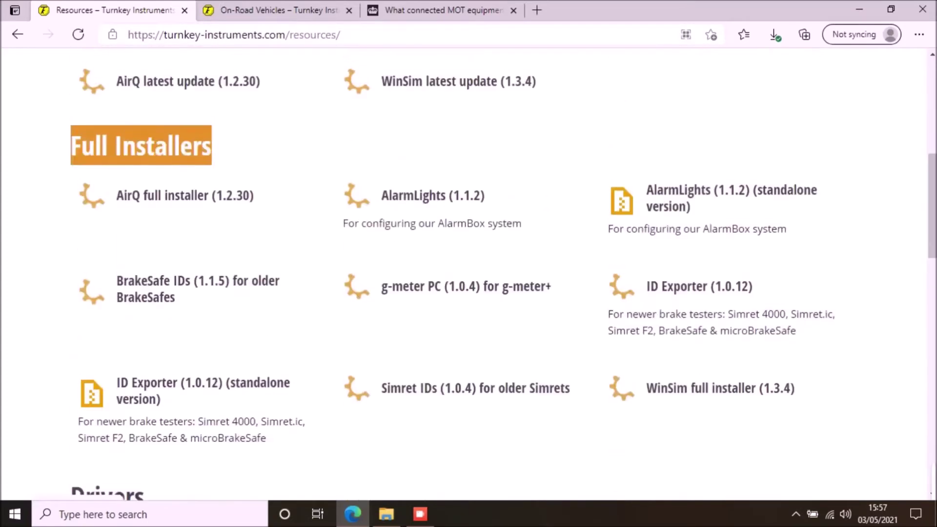
click(293, 145)
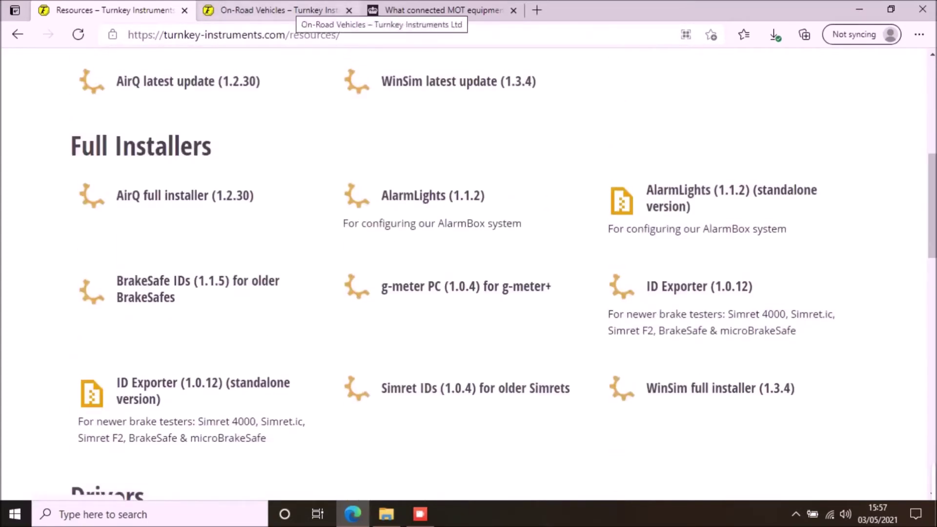
Step: Review the Connecting to MTS note on the On-Road Vehicles page and the GOV.UK connected MOT equipment article, accepting all cookies
click(278, 10)
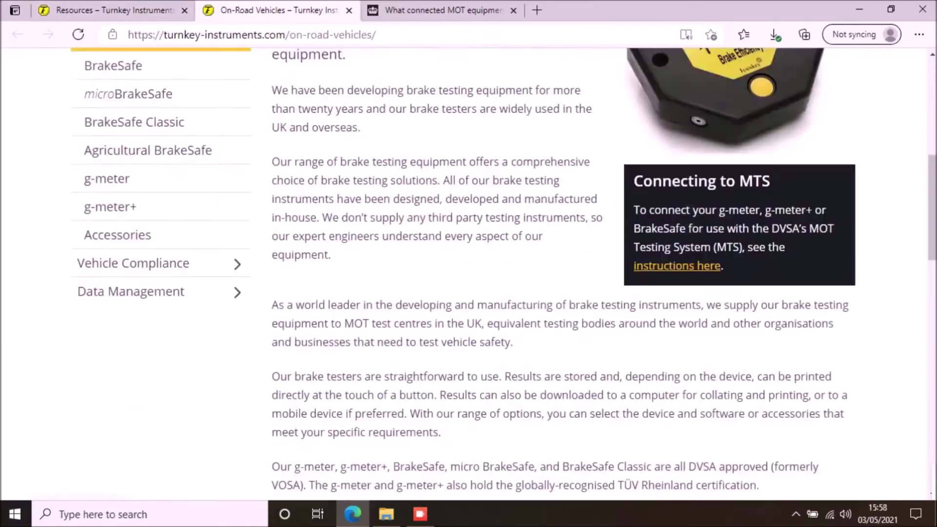
scroll(469, 274, up, 2)
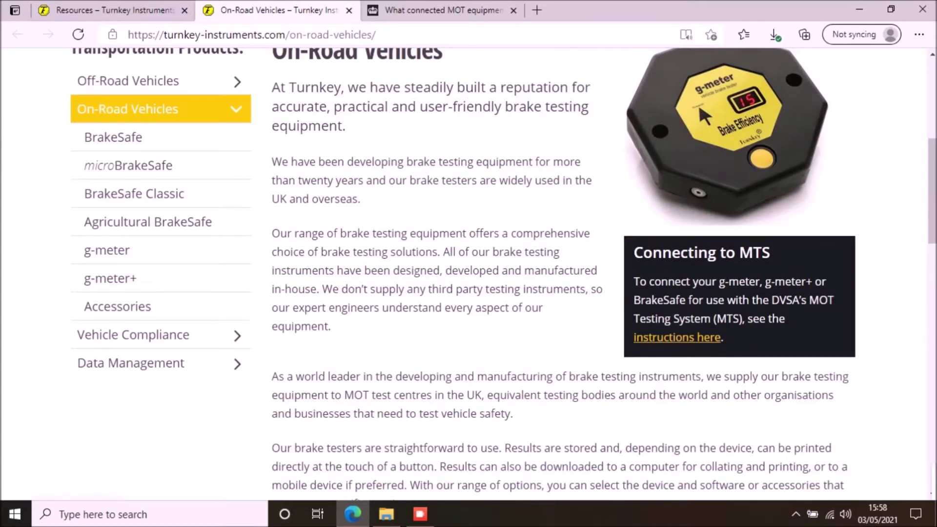
click(442, 10)
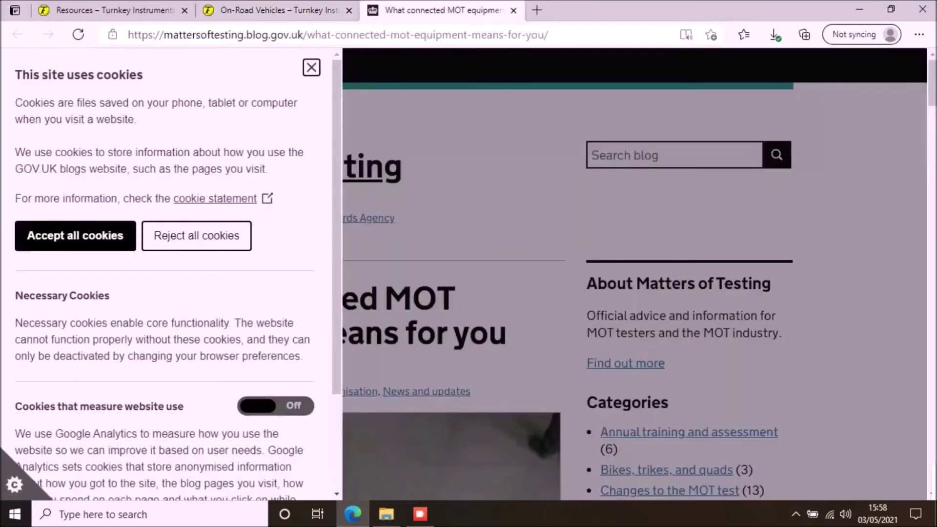
click(75, 236)
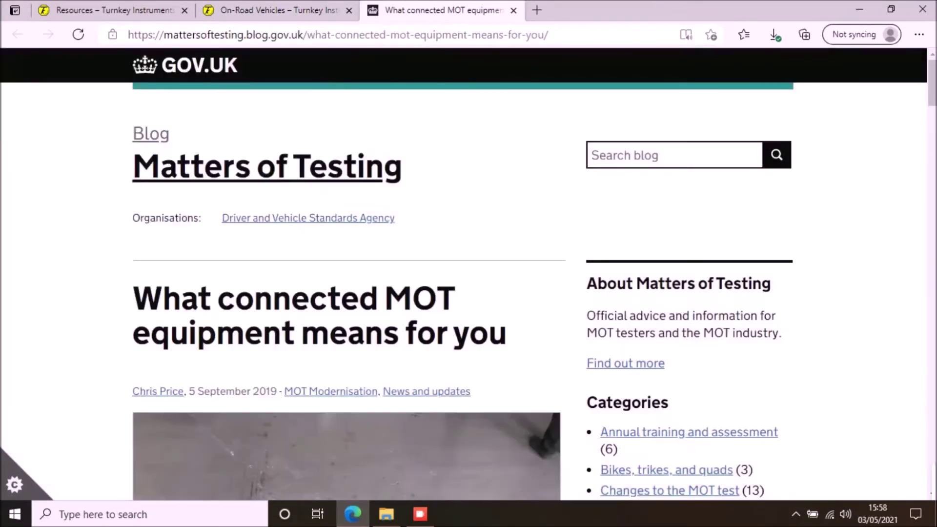
scroll(469, 273, down, 3)
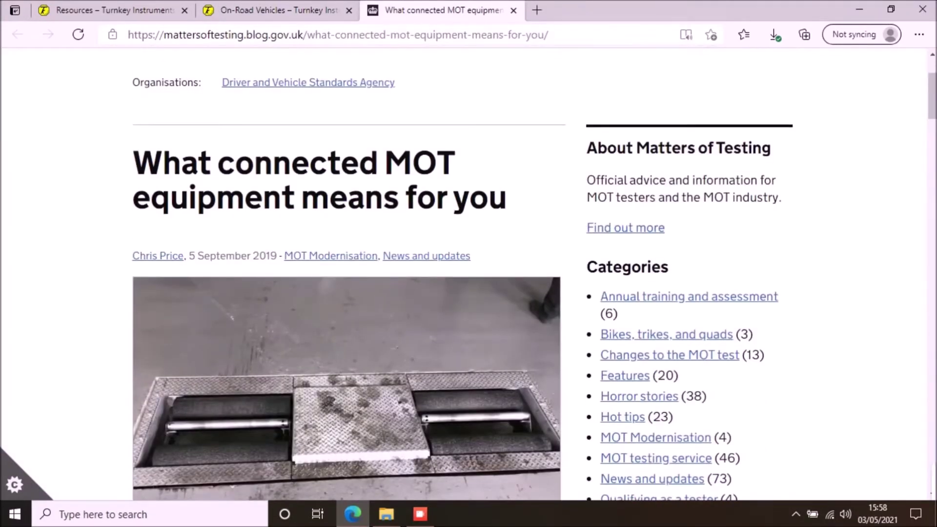
scroll(469, 273, down, 2)
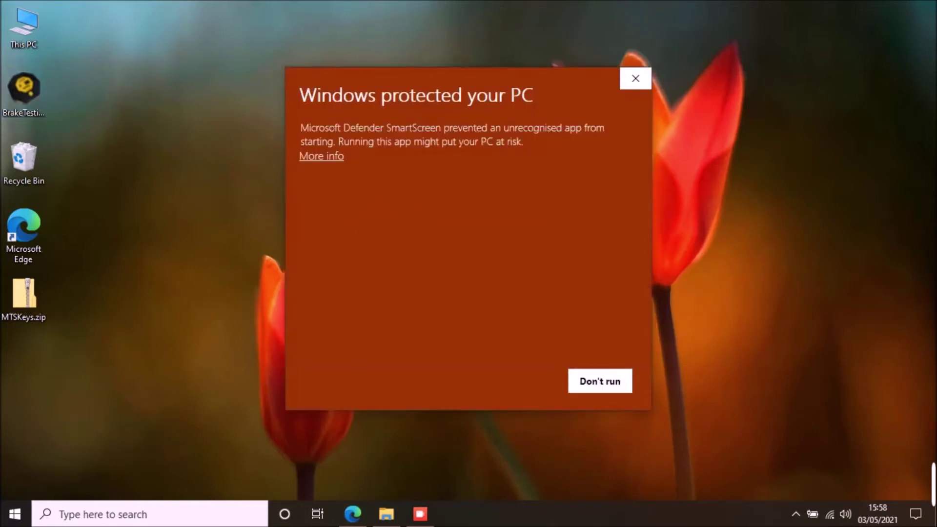
Step: Run BrakeTestingAppInstaller.exe despite the SmartScreen block and install it into C:\BrakeTestingApp with a desktop shortcut
click(321, 156)
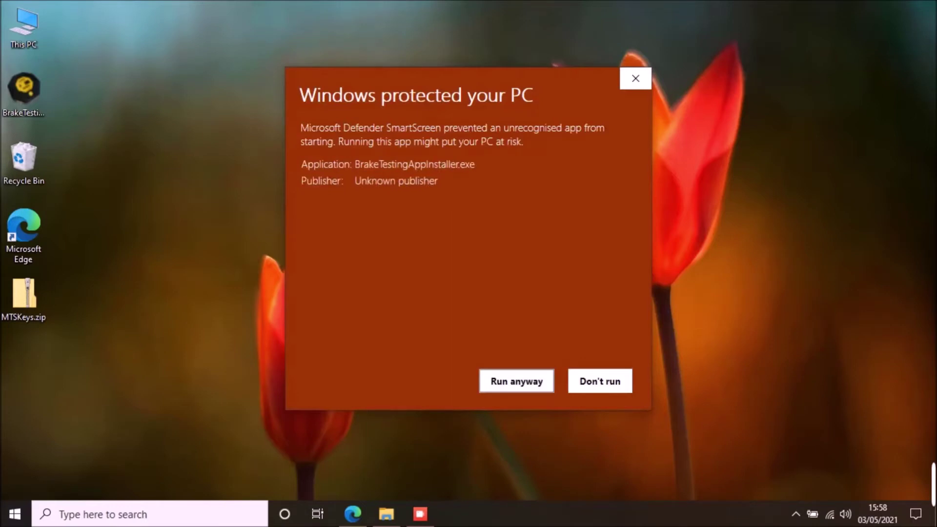
click(517, 381)
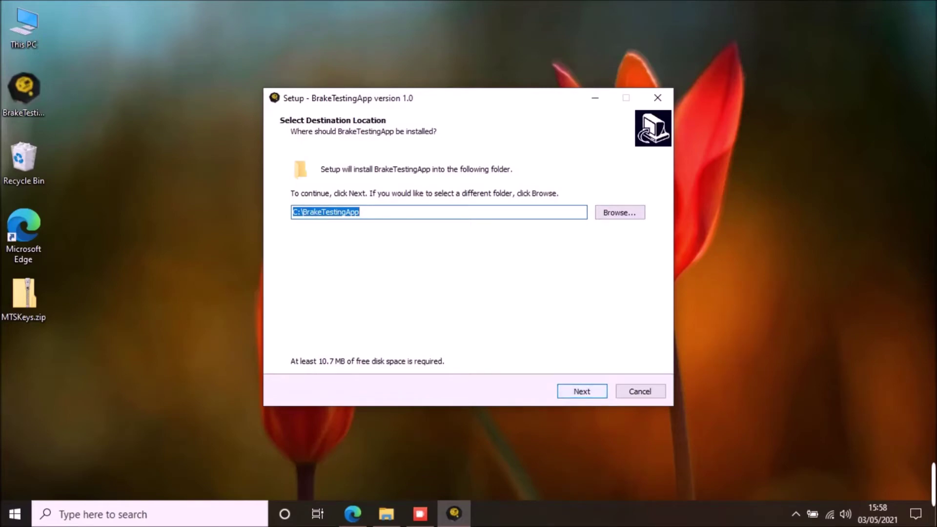
key(Return)
key(space)
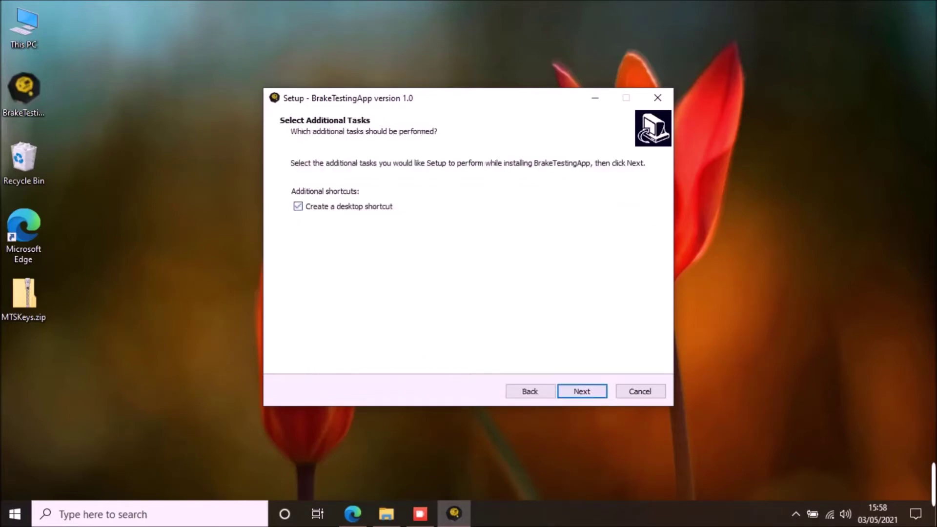
key(Return)
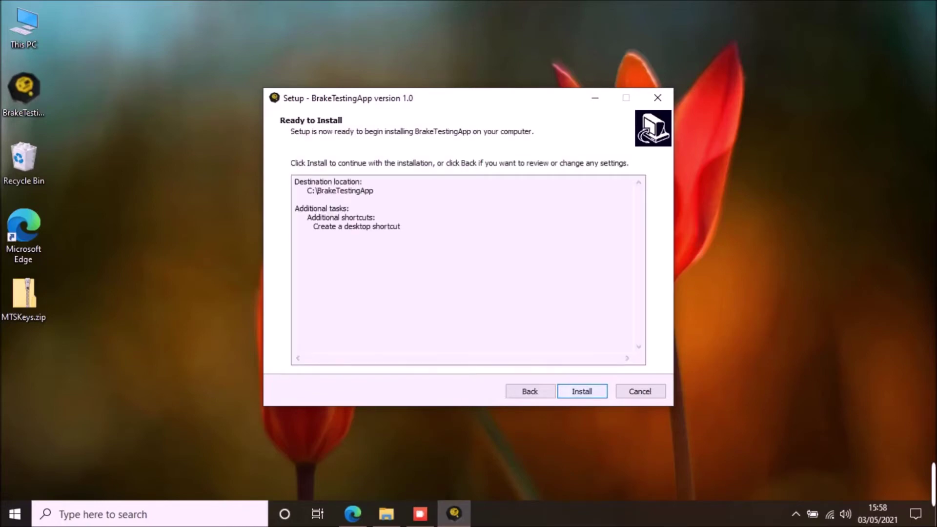
key(Return)
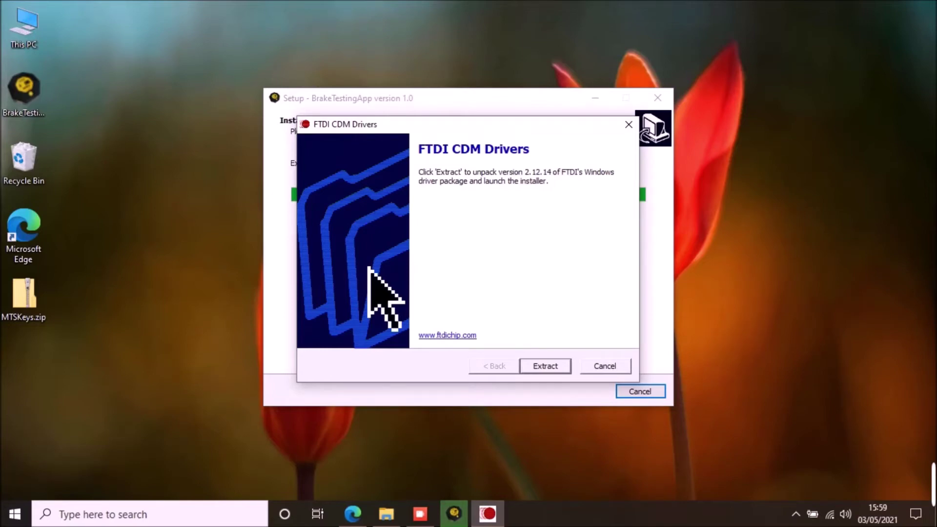
Step: Install the FTDI CDM drivers, accepting the licence agreement, and finish the BrakeTestingApp setup without launching the application
key(Return)
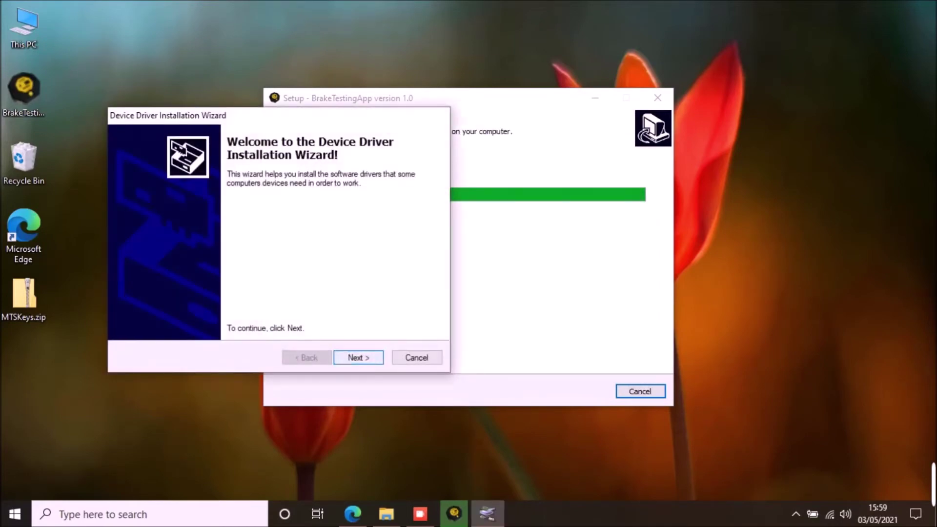
key(Return)
key(alt+a)
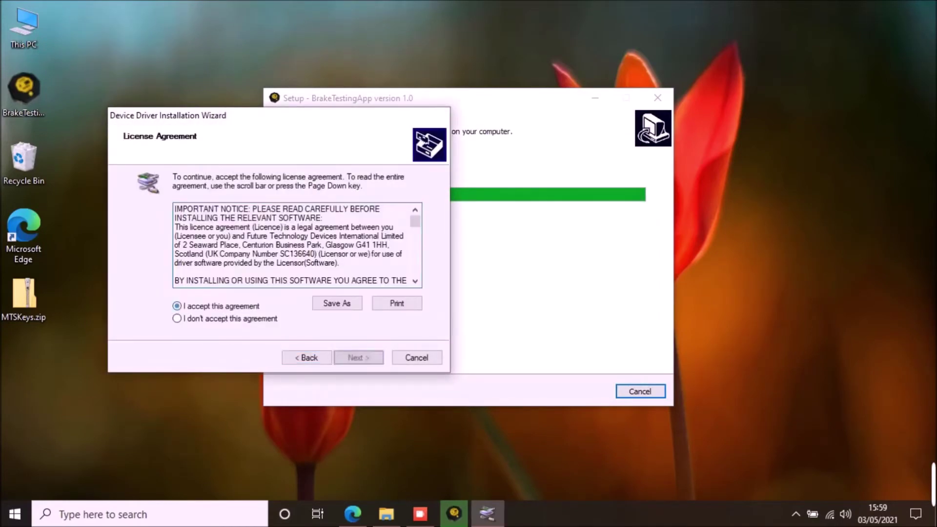
key(Return)
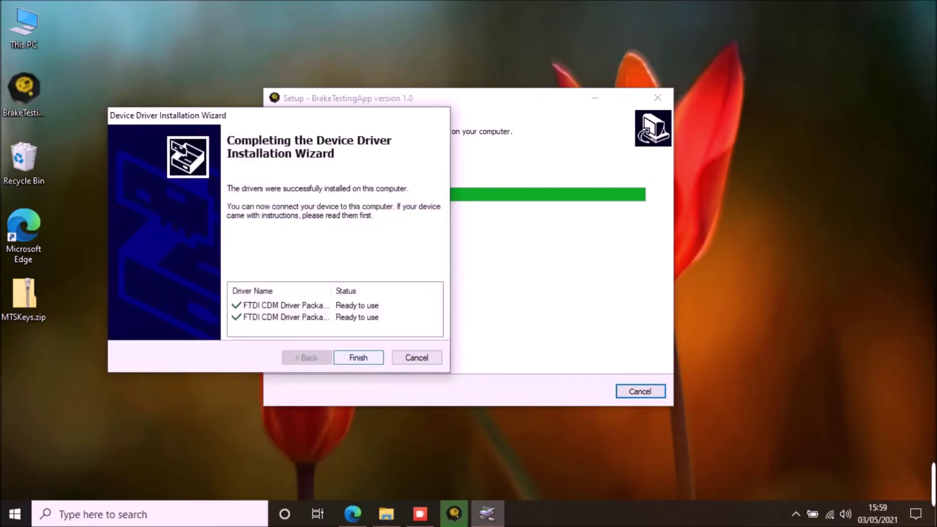
key(Return)
key(space)
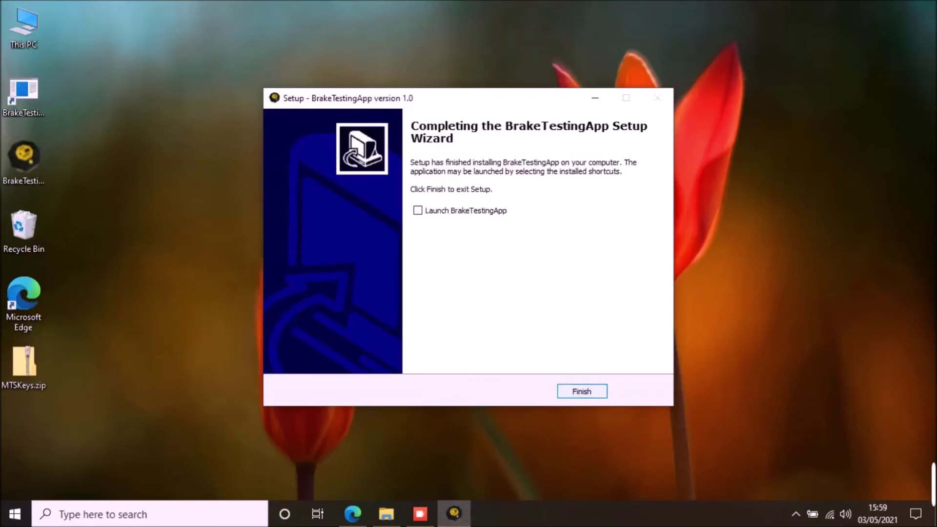
key(Return)
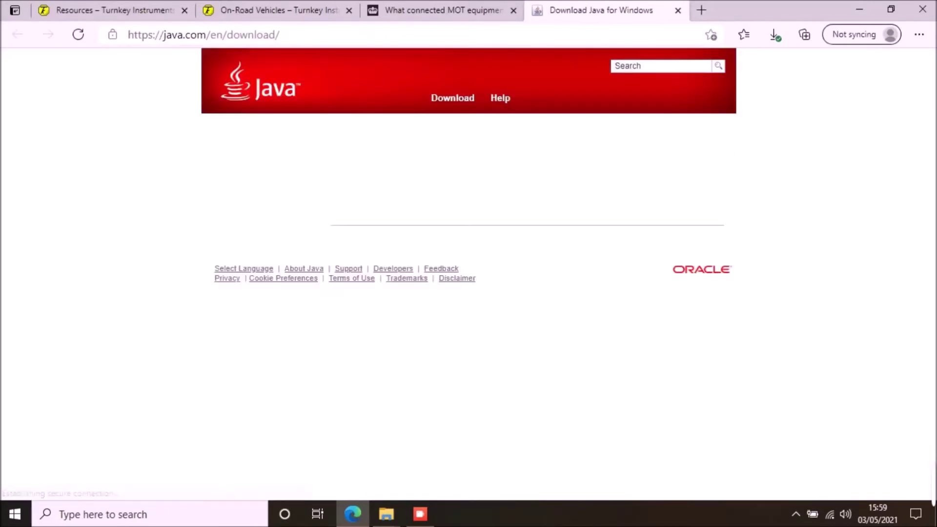
Step: Download Java for Windows from java.com/en/download and complete the Java setup
drag(163, 35, 276, 35)
click(281, 34)
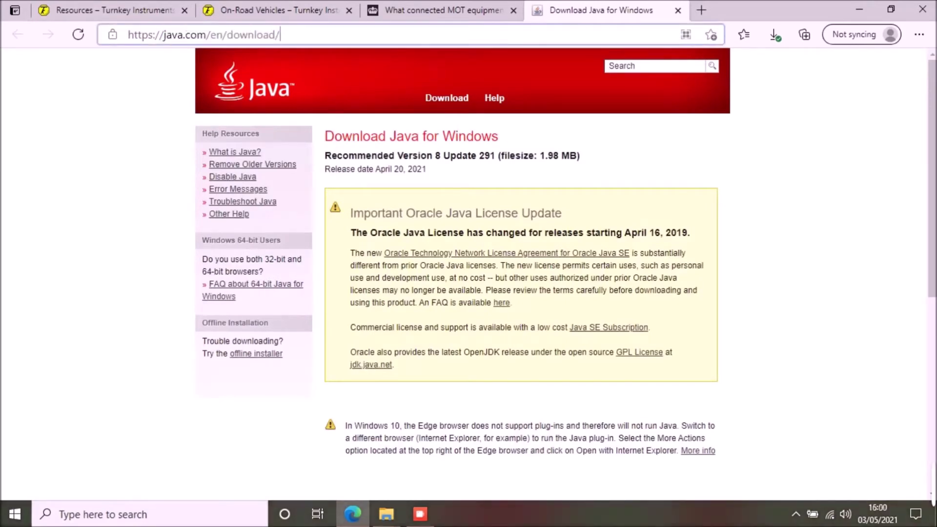
scroll(521, 326, down, 4)
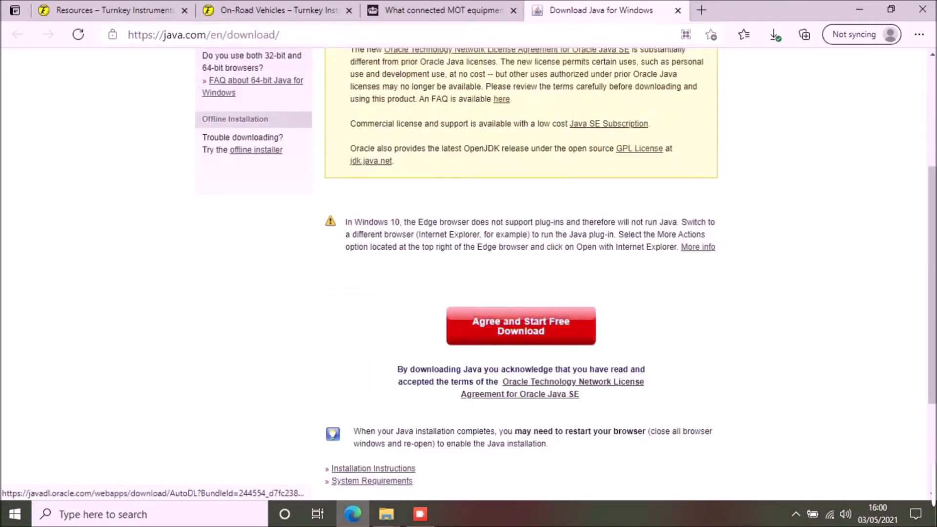
click(521, 326)
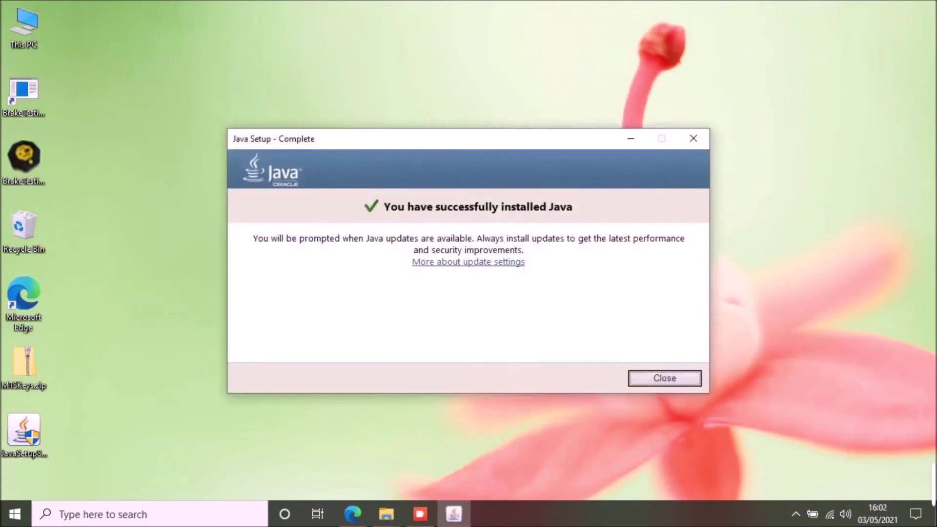
key(Return)
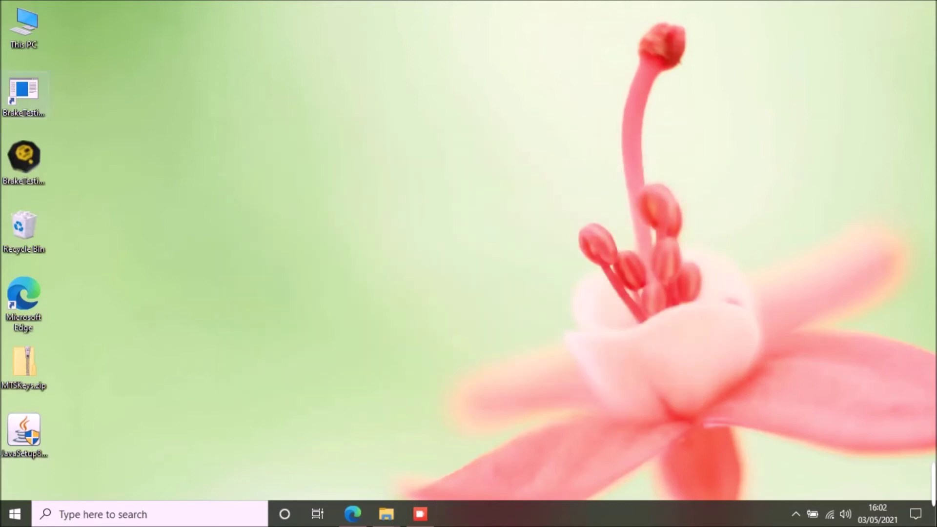
Step: Launch BrakeTestingApp from its desktop shortcut and choose MTSKeys.zip from the Desktop folder as the MTS client's key file
double_click(24, 95)
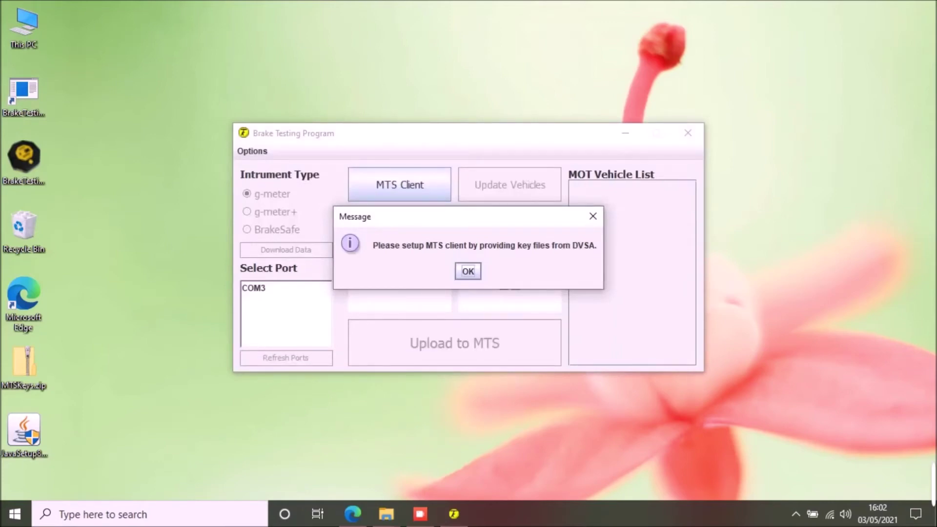
key(Return)
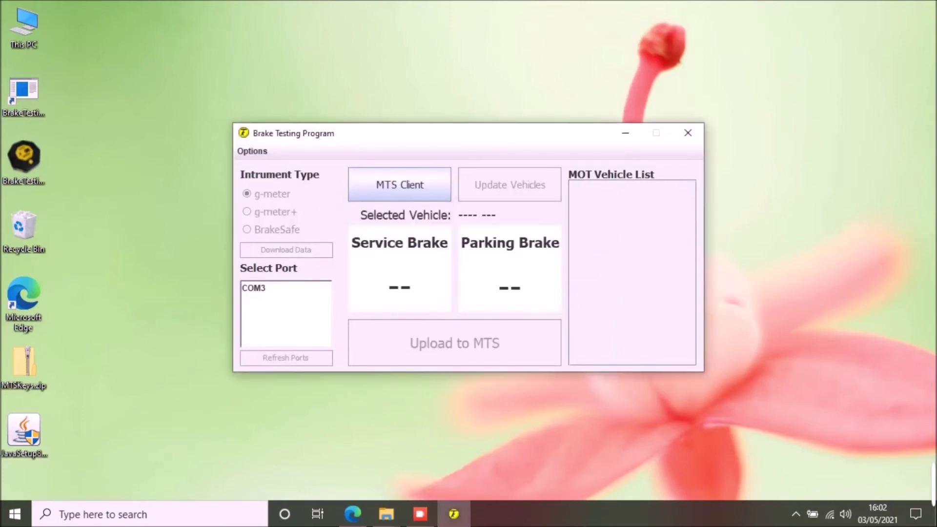
key(space)
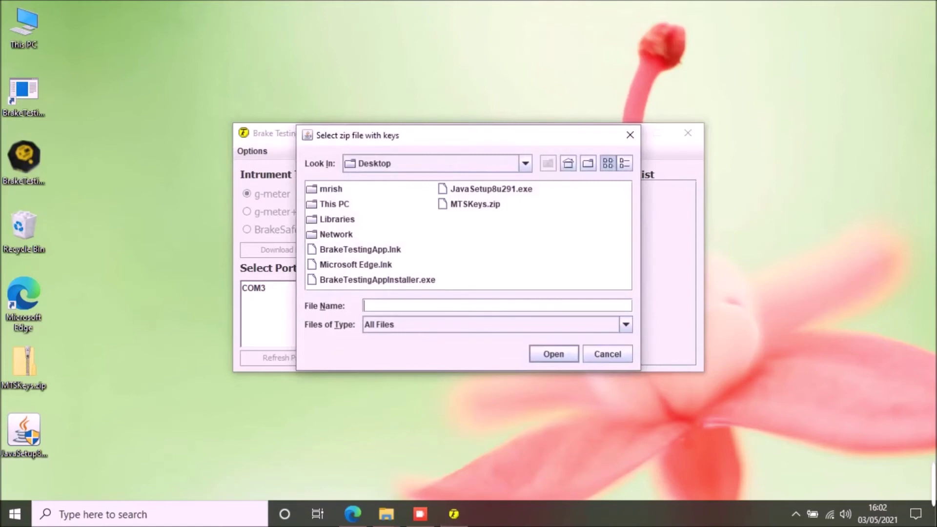
click(524, 163)
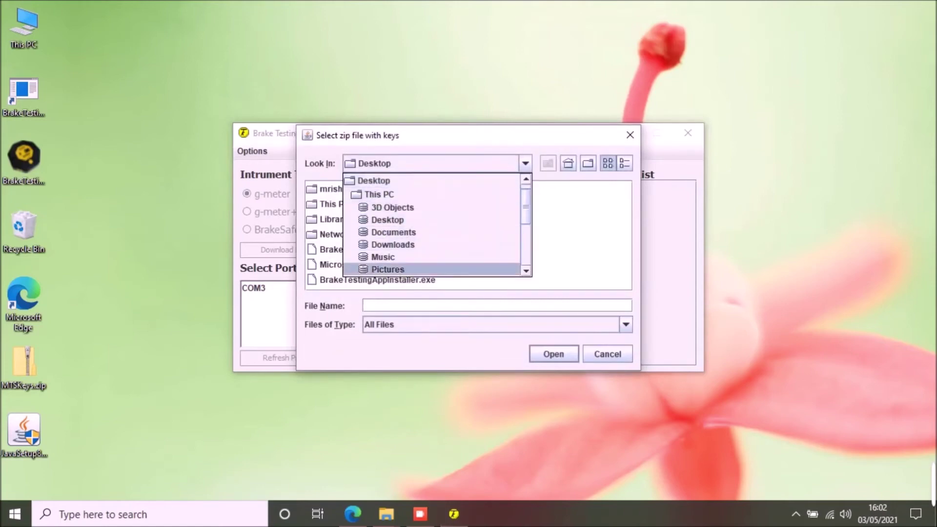
click(374, 181)
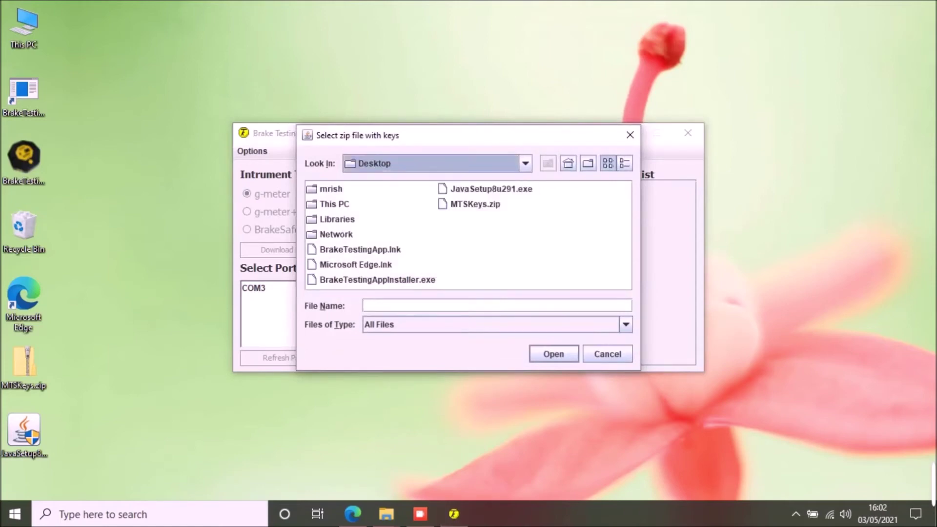
click(469, 204)
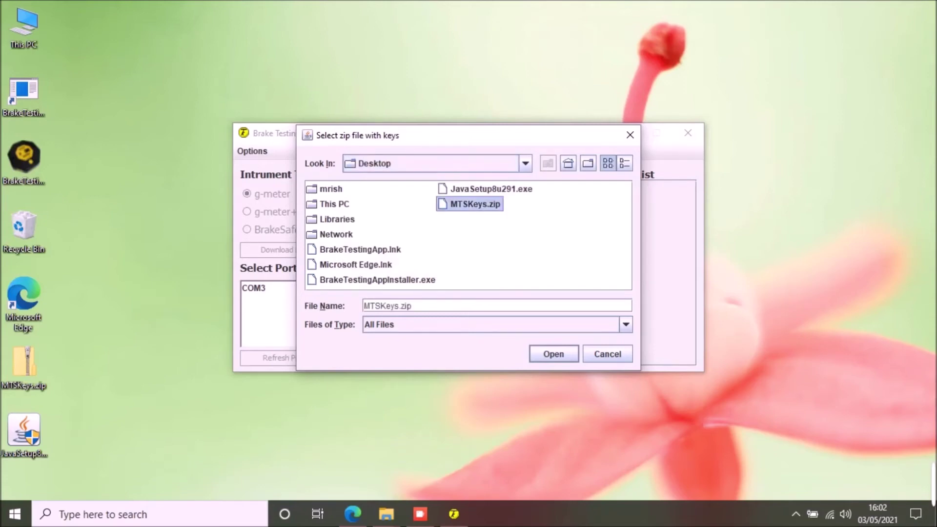
key(Return)
Step: Enter the zip file's password to unzip the key files and complete the MTS client setup
click(529, 244)
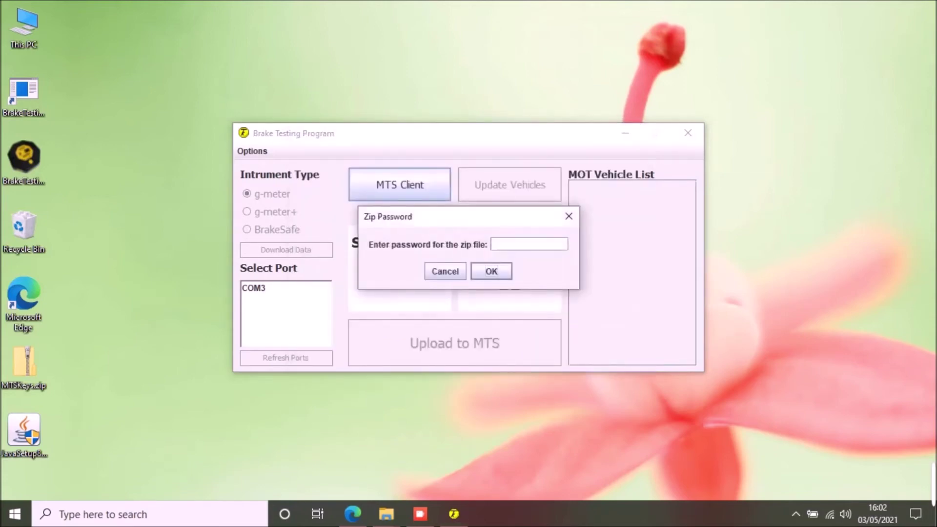
text(****)
key(Return)
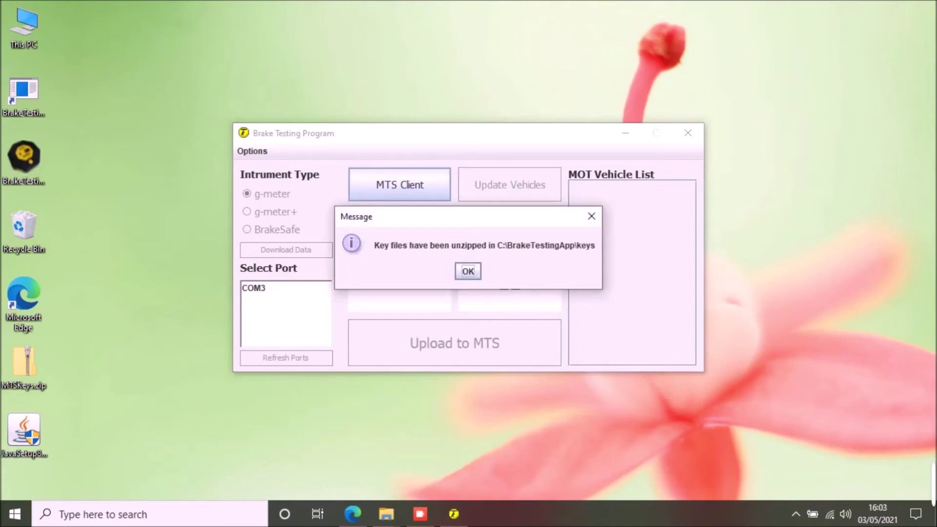
key(Return)
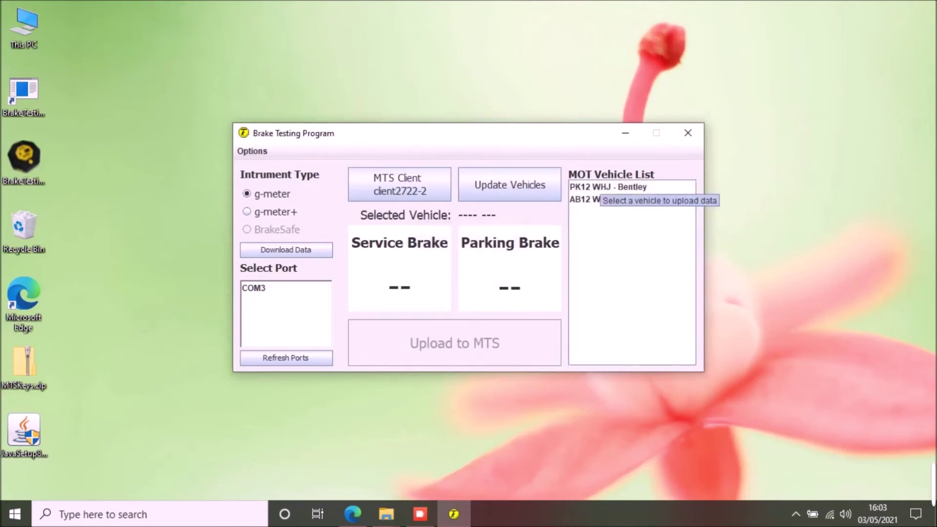
click(600, 187)
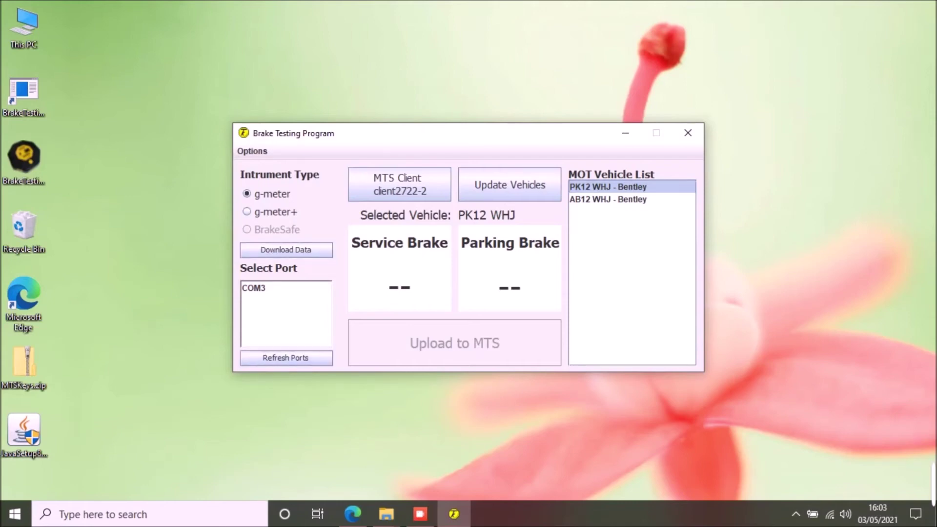
click(286, 288)
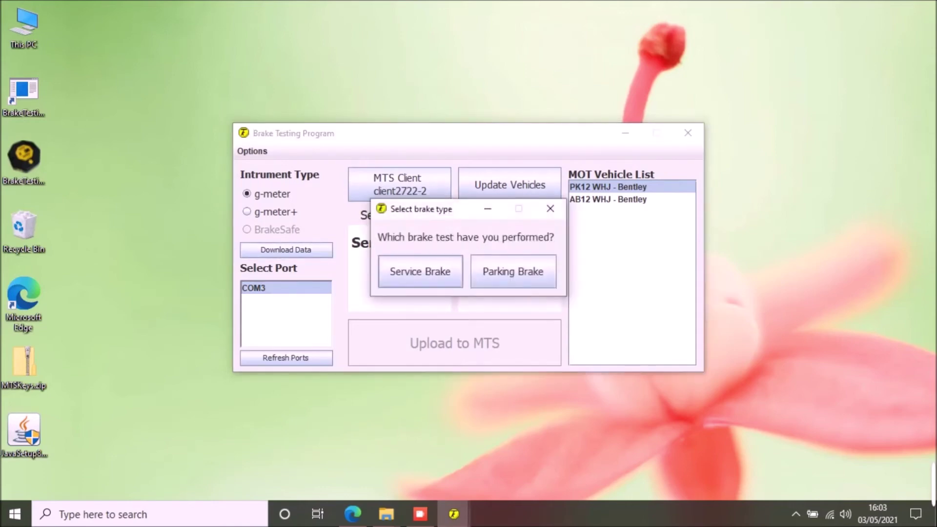
key(space)
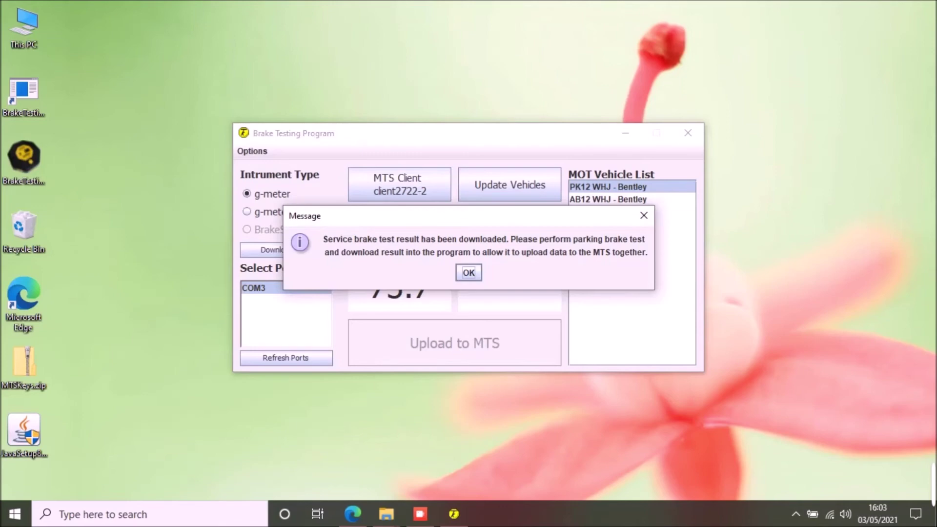
key(Return)
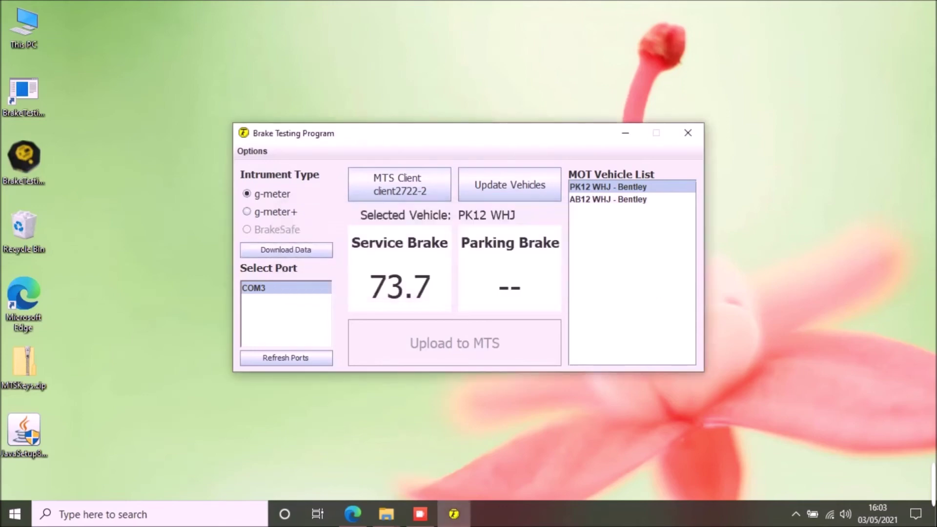
click(285, 250)
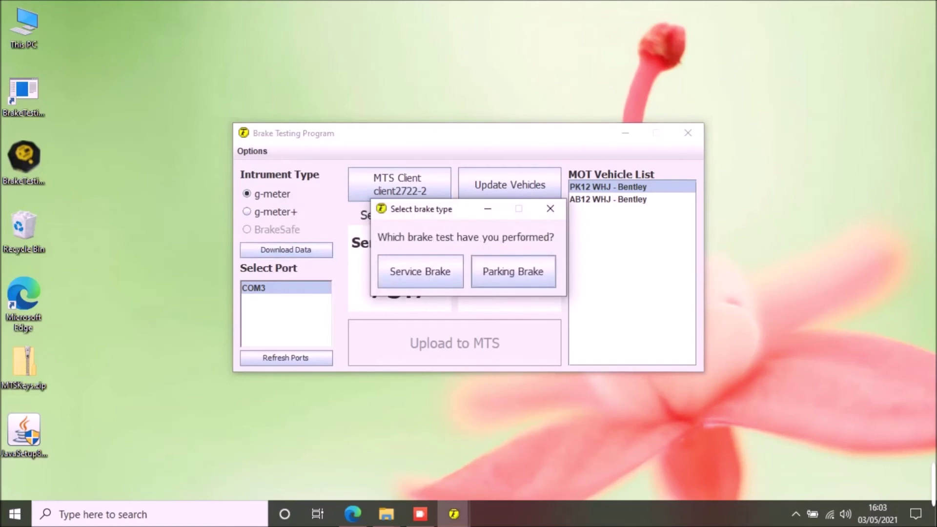
click(513, 272)
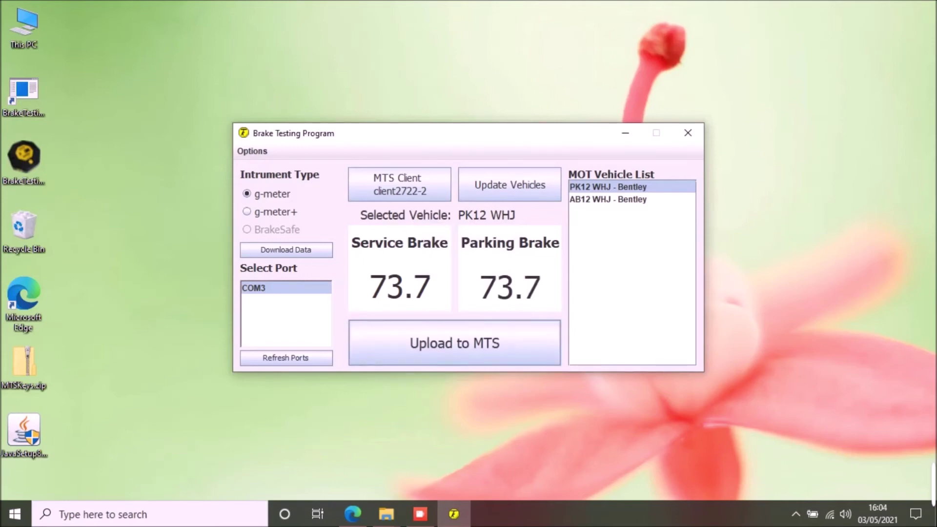
key(space)
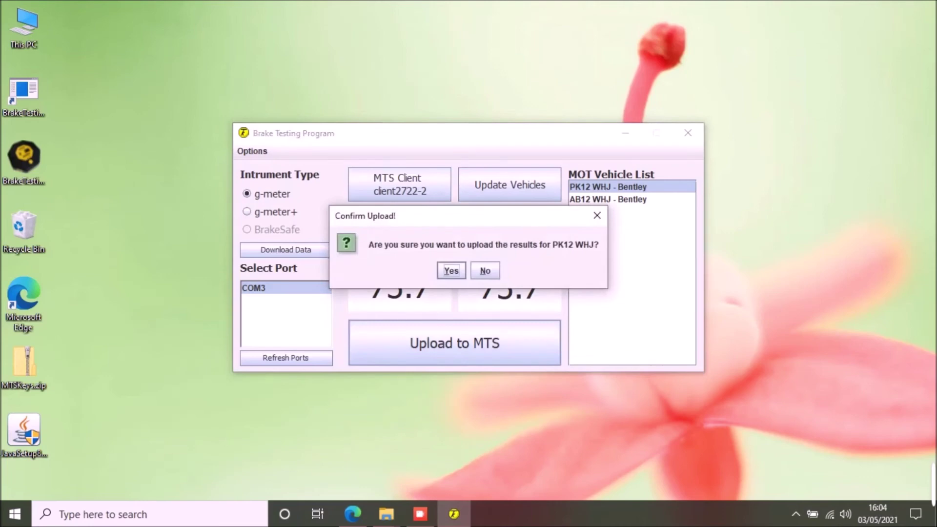
key(space)
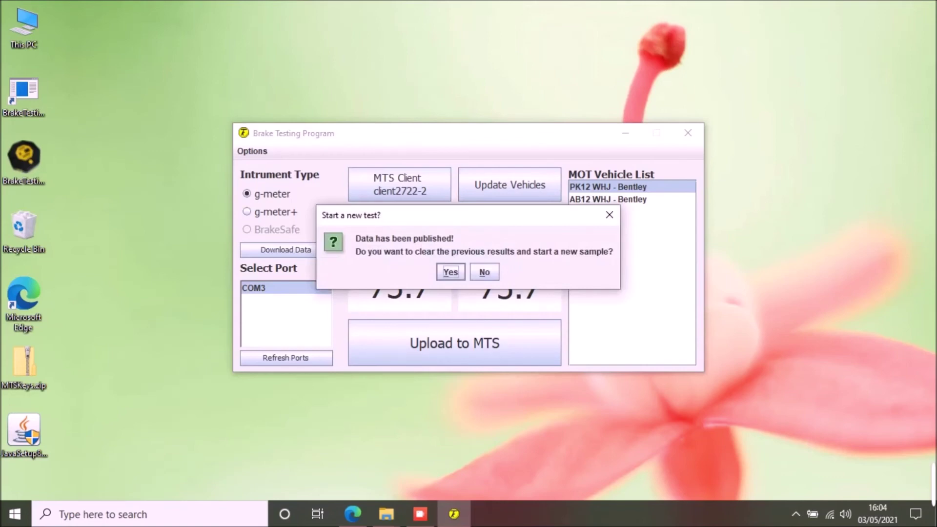
key(Return)
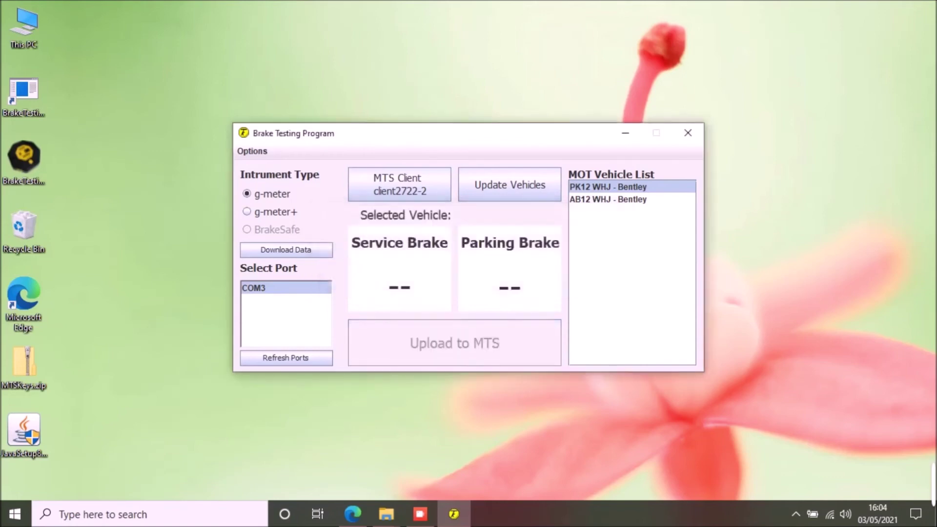
Step: Start a new test, agreeing to clear the values
key(F10)
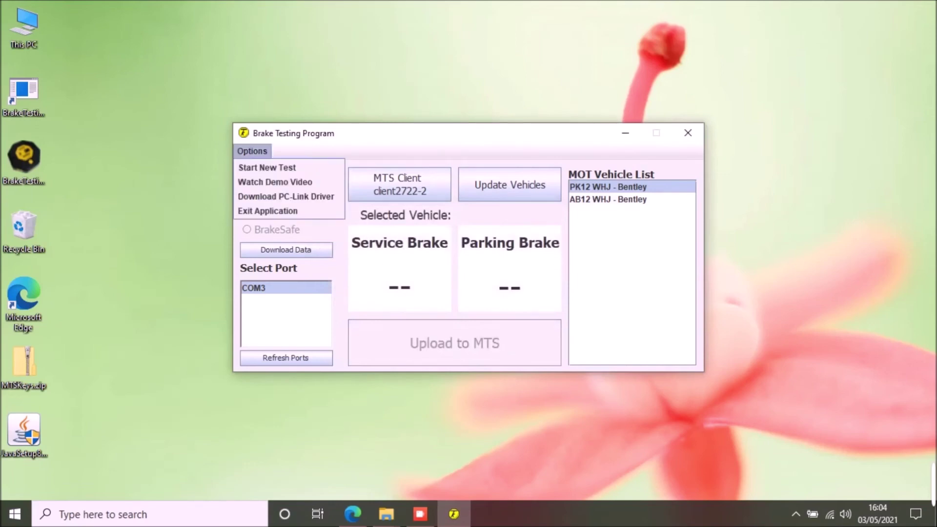
key(Down)
key(Return)
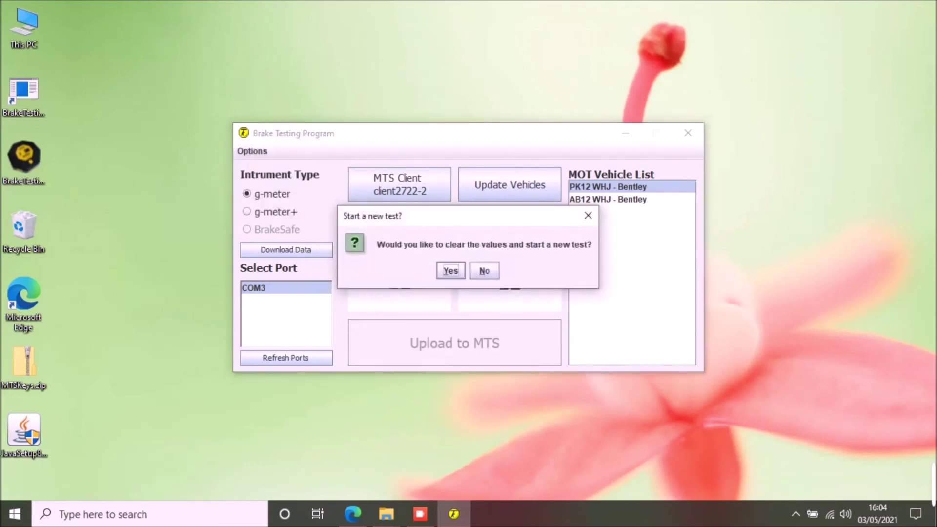
key(Return)
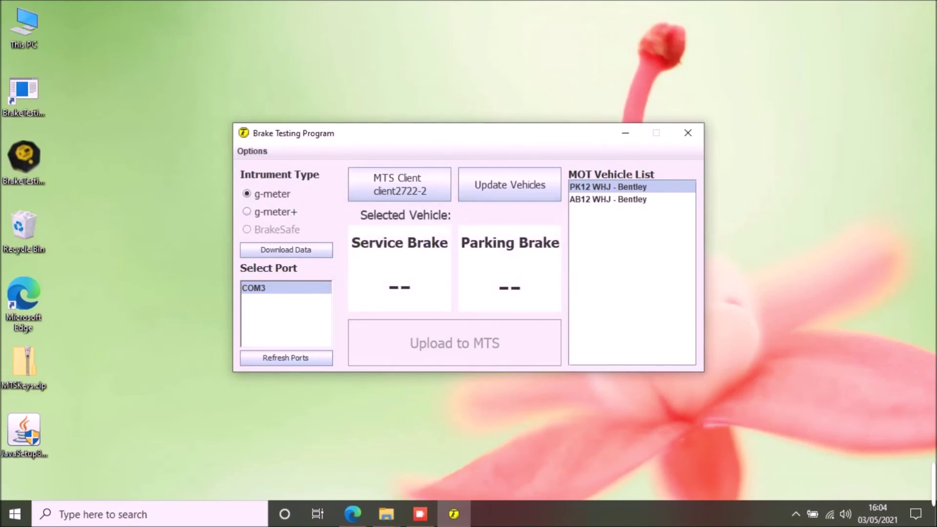
key(Tab)
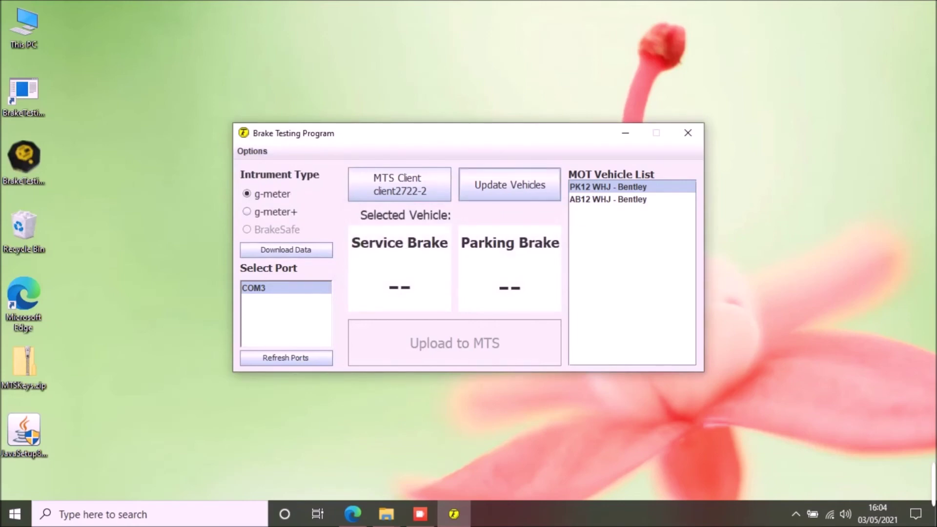
key(space)
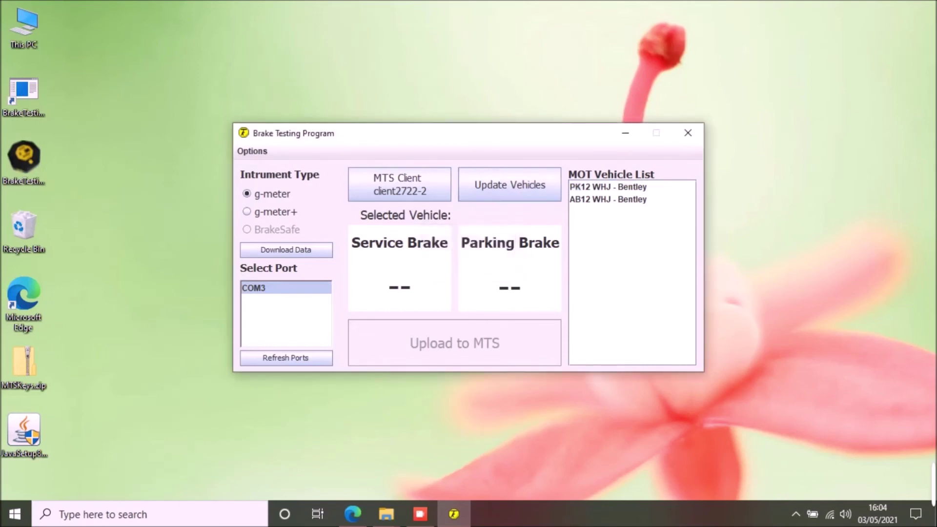
click(608, 199)
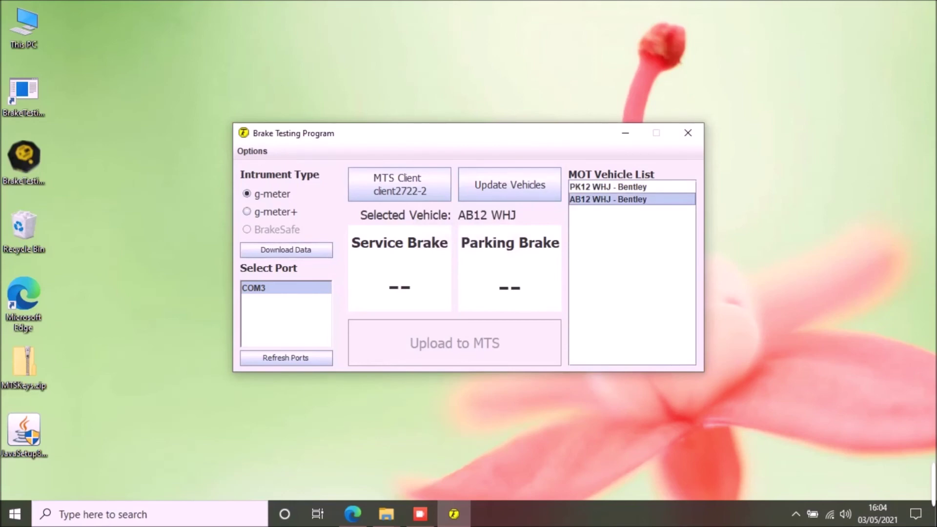
Step: Download the data from a g-meter+ instrument, assigning Service Brake to Test 1 and Parking Brake to Test 3, with Test 2 left unassigned
click(247, 212)
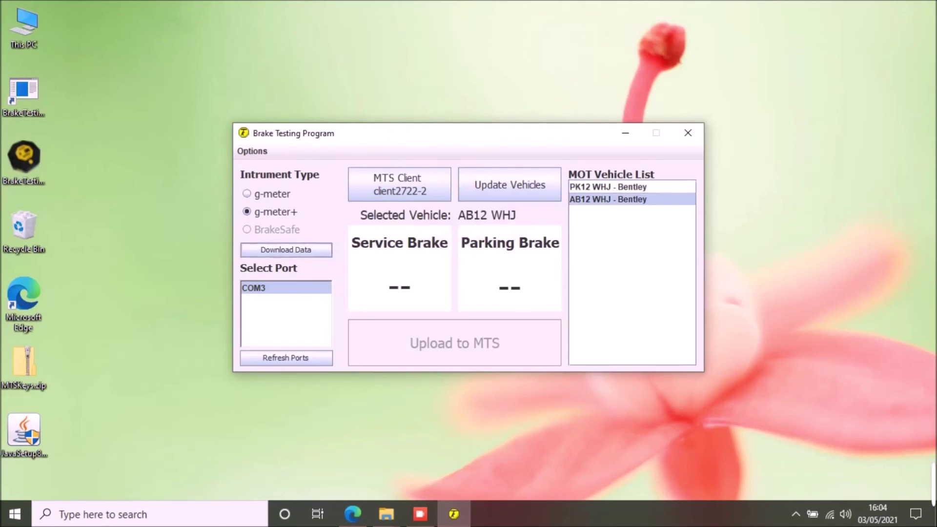
click(286, 250)
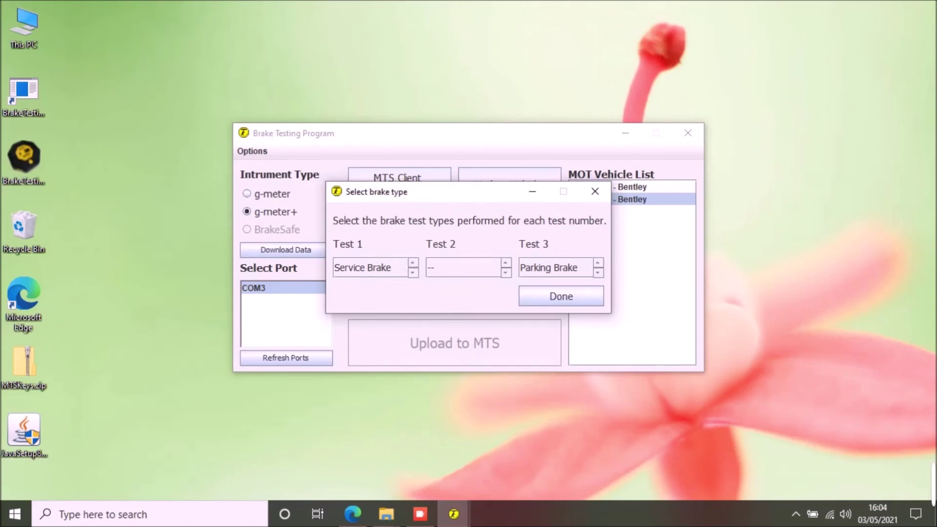
click(413, 263)
click(413, 263)
click(413, 272)
click(413, 273)
click(598, 263)
click(598, 272)
click(562, 296)
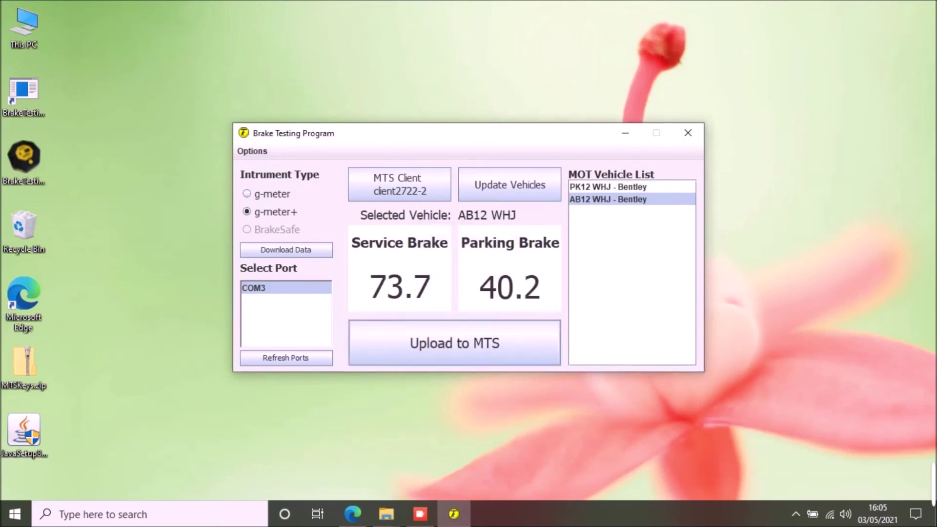
click(454, 344)
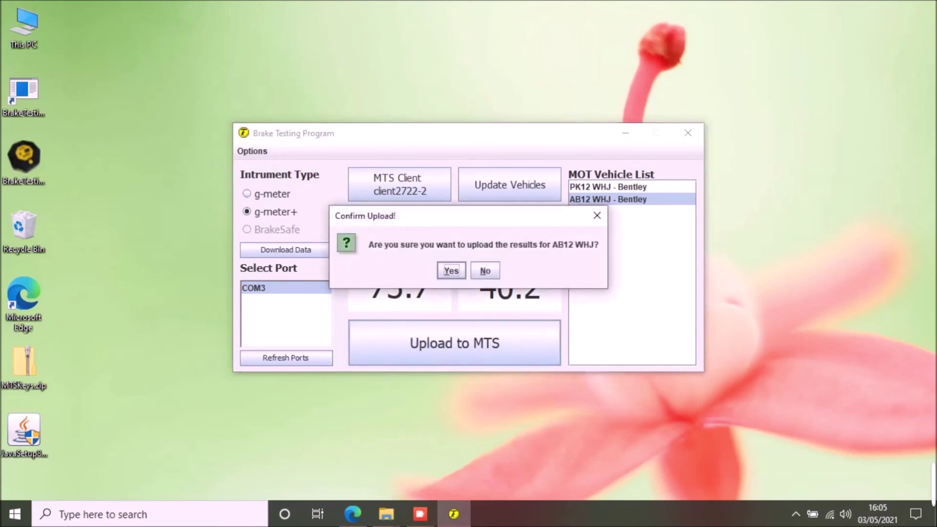
key(Return)
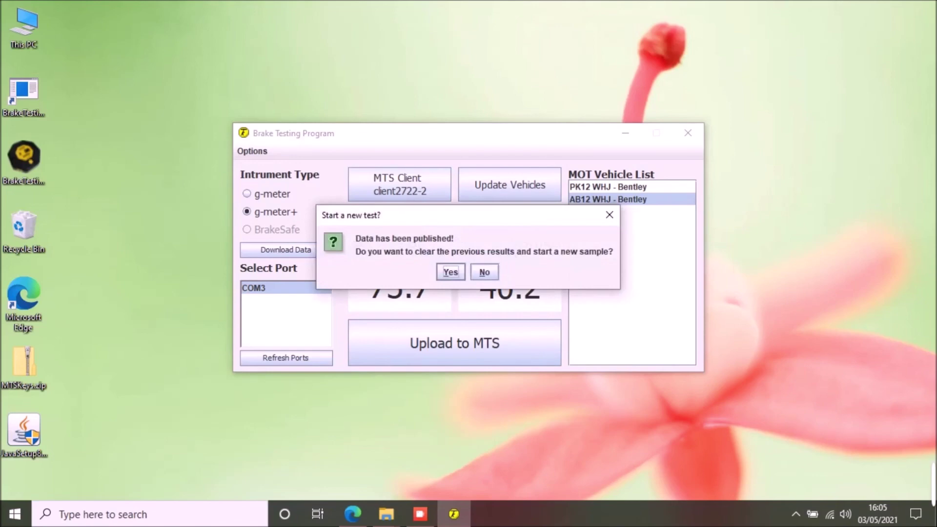
click(484, 271)
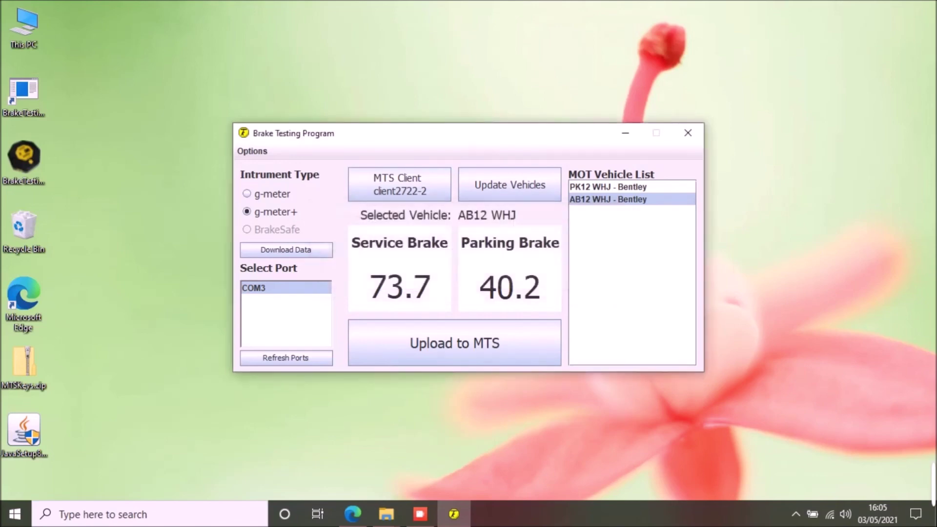
click(252, 151)
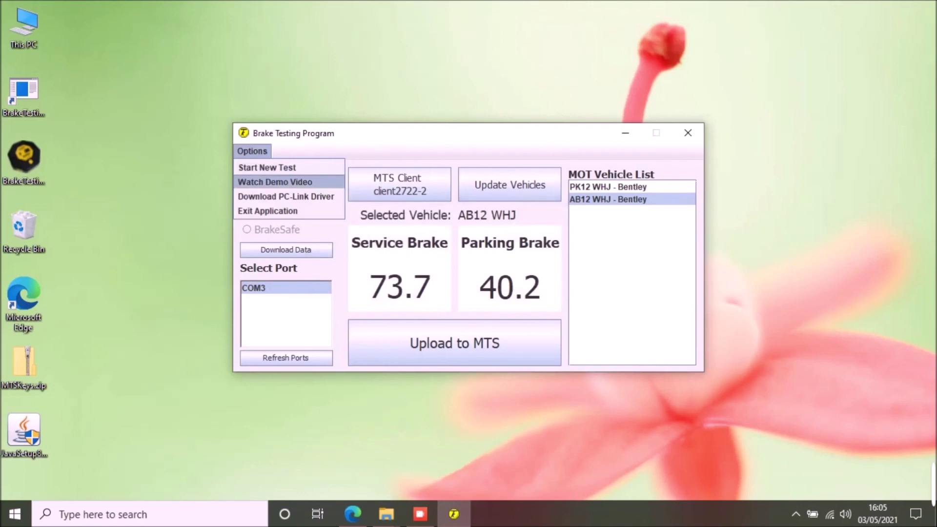
key(Down)
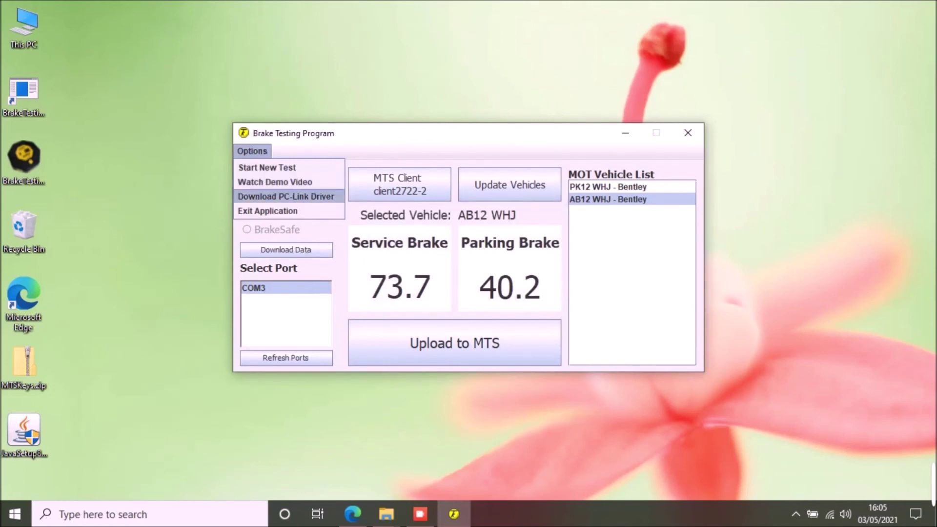
key(Down)
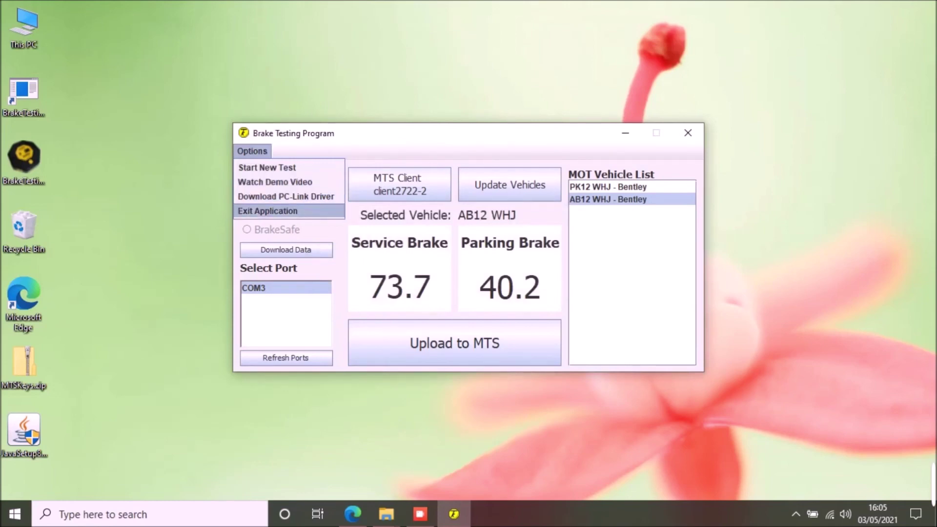